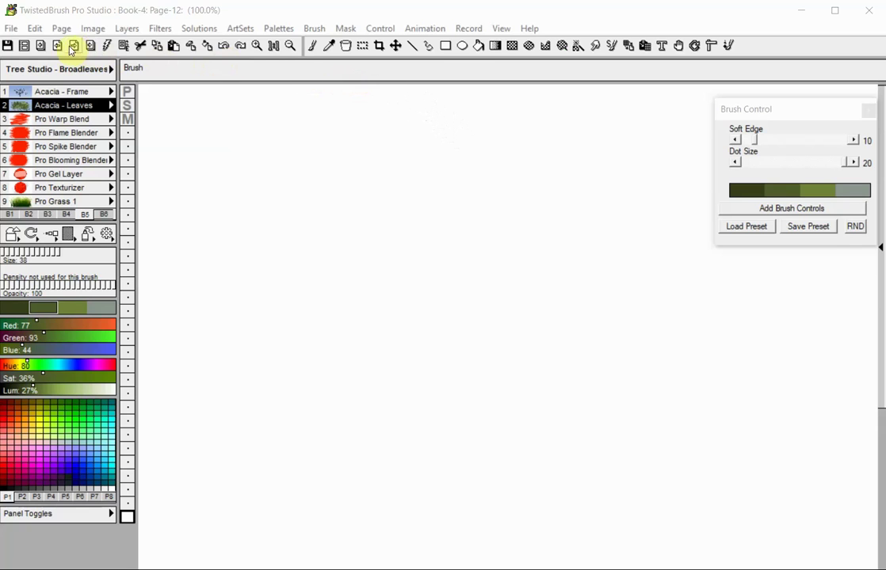
Create the new book book9 in Page Explorer and open its blank page1.
left_click(34, 46)
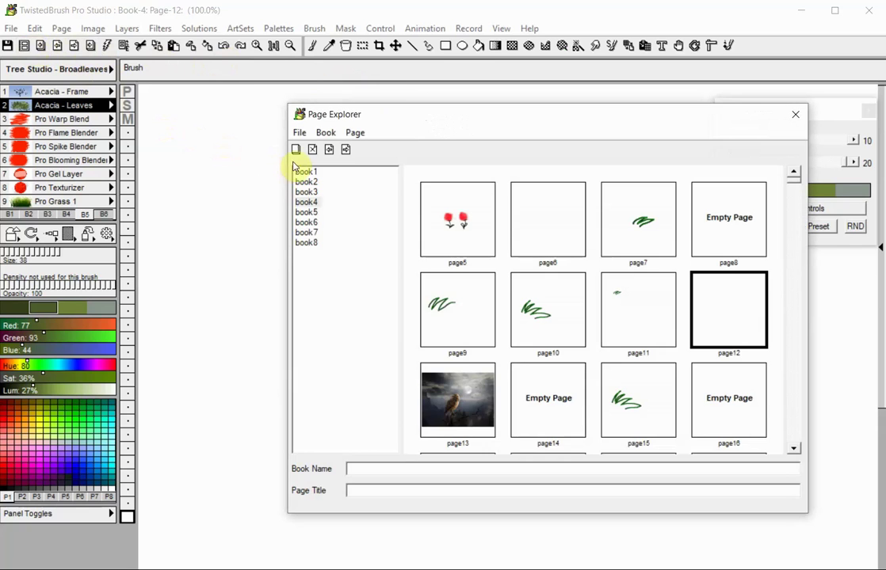
left_click(296, 150)
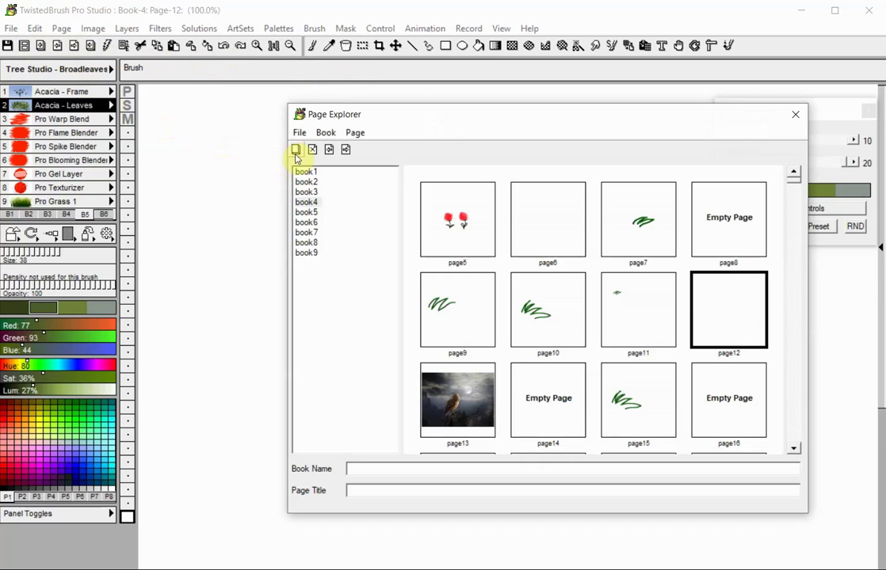
left_click(307, 252)
double_click(448, 228)
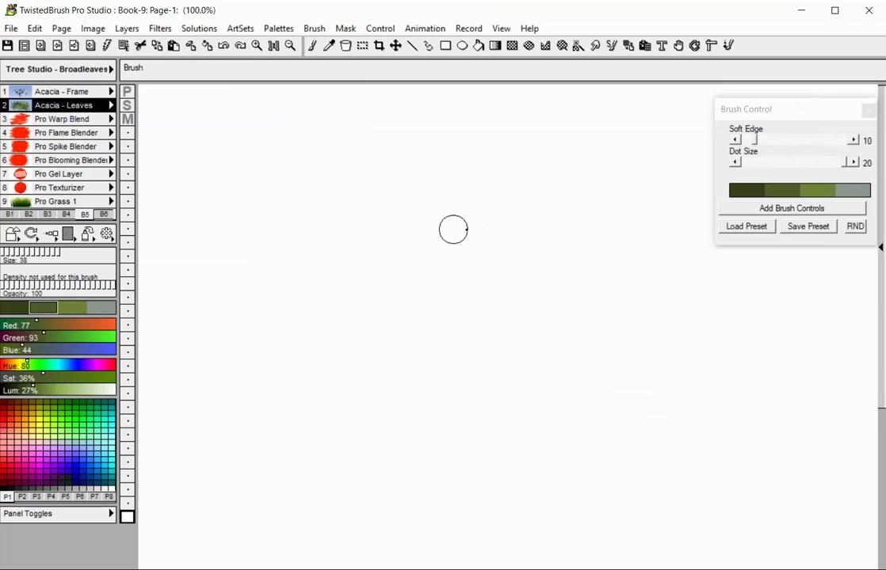
Show the Animation Controller and enable Edit Mode, accepting its warning.
left_click(443, 29)
left_click(441, 47)
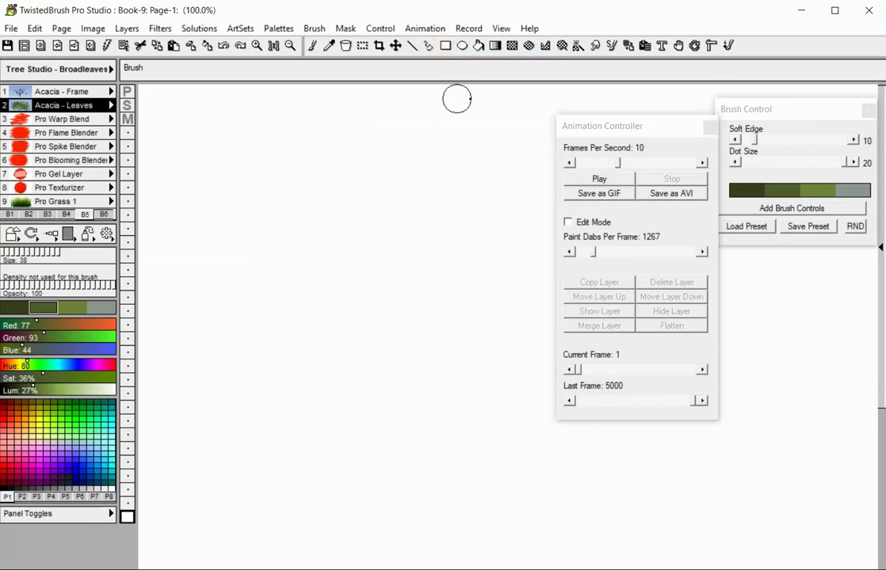
left_click(567, 222)
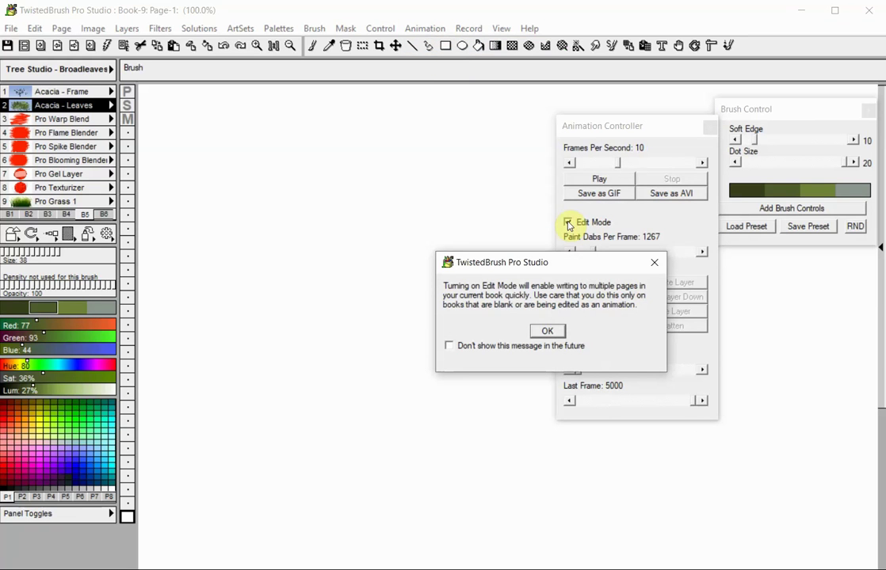
left_click(548, 331)
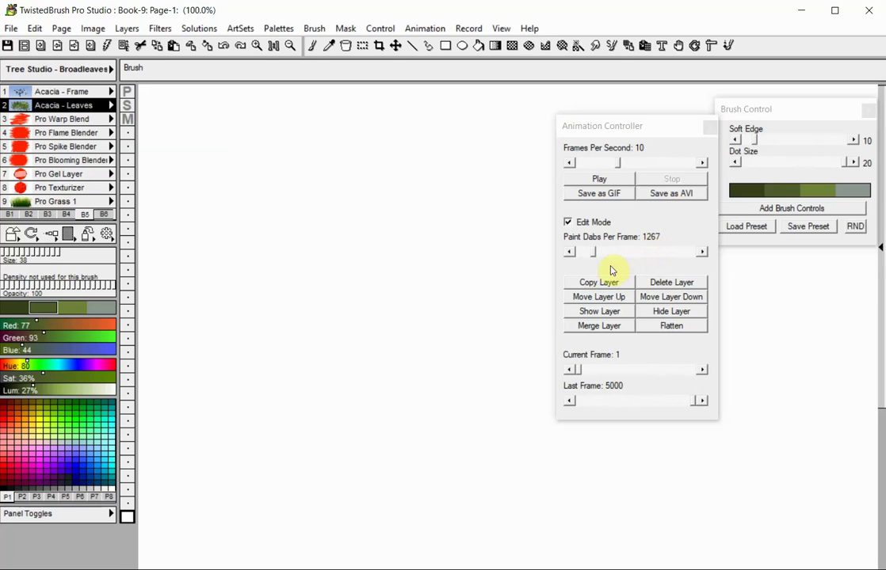
Set Paint Dabs Per Frame to 1457 and Last Frame to 6 in the Animation Controller.
left_click_drag(595, 256, 596, 255)
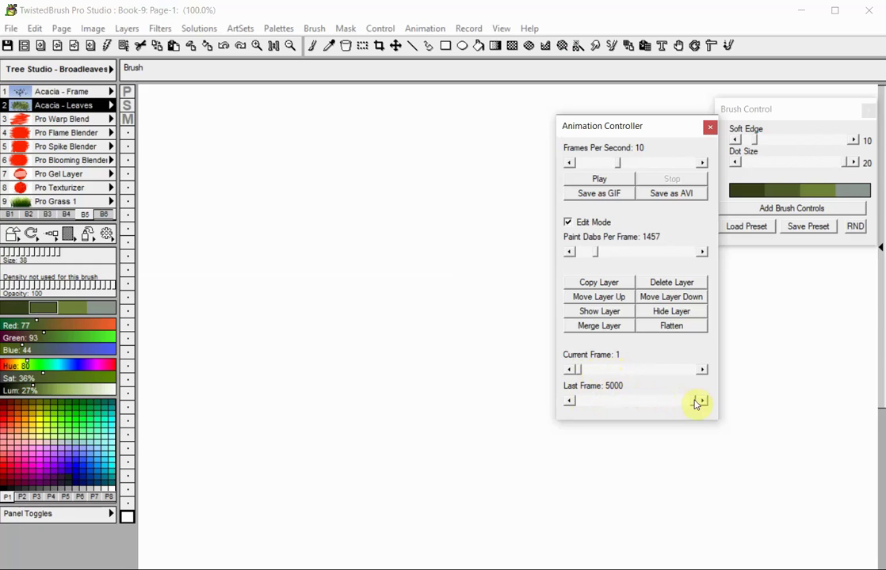
left_click_drag(696, 403, 579, 406)
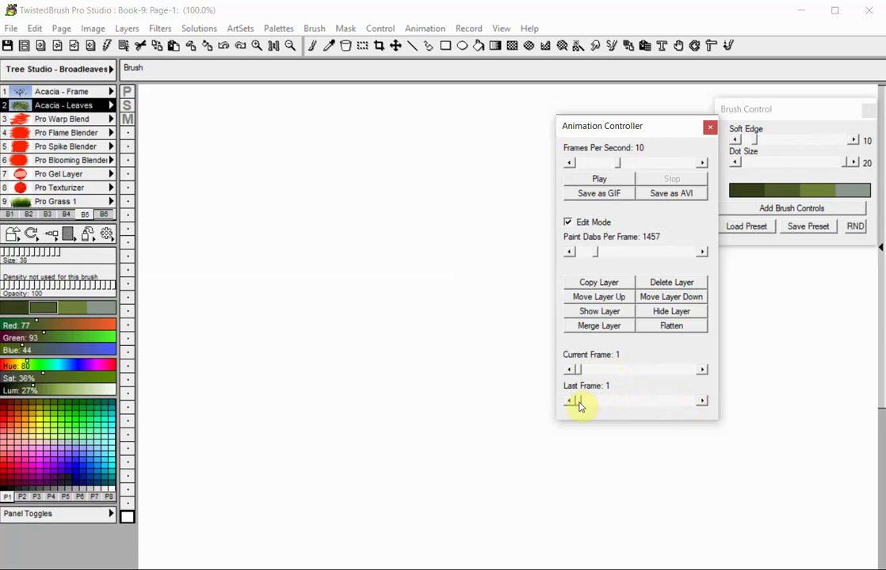
left_click(702, 400)
left_click(702, 401)
left_click(702, 401)
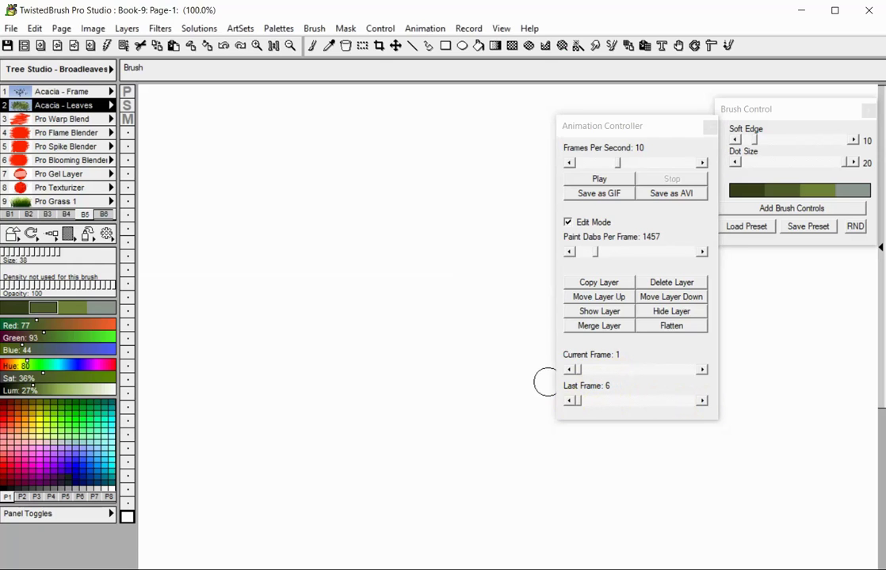
Grow the tree with the Acacia - Frame brush, then cover its branches with Acacia - Leaves.
left_click(83, 91)
left_click_drag(362, 448, 356, 348)
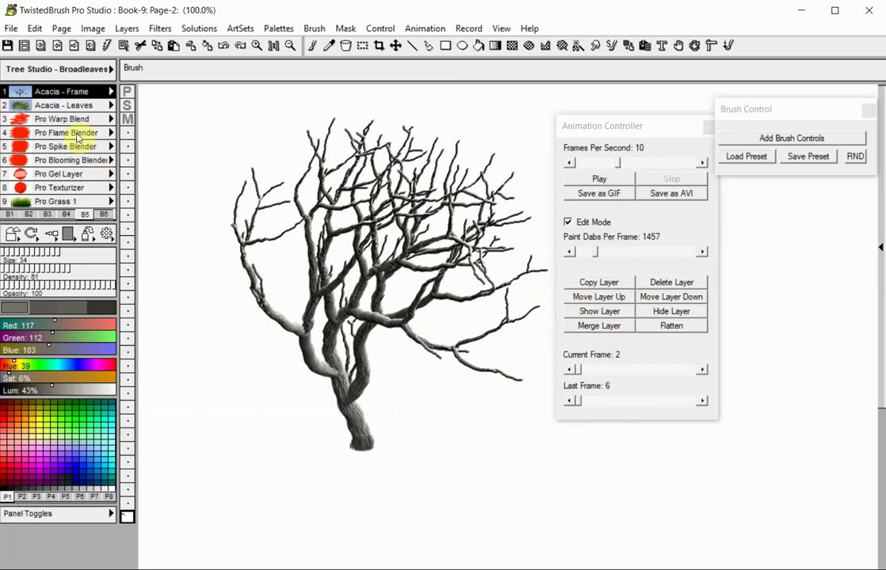
left_click(71, 105)
mouse_move(290, 303)
left_mouse_down()
mouse_move(247, 202)
mouse_move(273, 278)
mouse_move(293, 266)
mouse_move(302, 152)
mouse_move(334, 135)
mouse_move(326, 165)
mouse_move(331, 293)
mouse_move(301, 299)
mouse_move(262, 181)
mouse_move(346, 271)
mouse_move(338, 174)
mouse_move(360, 148)
mouse_move(356, 233)
mouse_move(386, 139)
mouse_move(349, 141)
mouse_move(381, 128)
mouse_move(410, 148)
mouse_move(400, 177)
mouse_move(434, 143)
mouse_move(357, 245)
mouse_move(390, 159)
mouse_move(374, 231)
mouse_move(307, 300)
mouse_move(341, 306)
mouse_move(373, 279)
mouse_move(398, 313)
mouse_move(444, 244)
mouse_move(438, 333)
mouse_move(469, 341)
mouse_move(514, 322)
mouse_move(514, 267)
mouse_move(506, 291)
mouse_move(462, 317)
mouse_move(519, 266)
mouse_move(480, 266)
mouse_move(501, 239)
mouse_move(453, 236)
mouse_move(490, 198)
mouse_move(456, 203)
mouse_move(470, 155)
mouse_move(450, 141)
mouse_move(437, 153)
mouse_move(483, 179)
mouse_move(429, 250)
mouse_move(358, 282)
mouse_move(436, 183)
mouse_move(389, 246)
mouse_move(395, 231)
mouse_move(490, 202)
mouse_move(456, 272)
mouse_move(483, 283)
mouse_move(507, 232)
mouse_move(449, 141)
mouse_move(384, 125)
mouse_move(261, 131)
mouse_move(258, 184)
mouse_move(198, 194)
mouse_move(235, 277)
mouse_move(194, 206)
mouse_move(246, 277)
mouse_move(297, 284)
mouse_move(343, 340)
mouse_move(300, 381)
left_mouse_up()
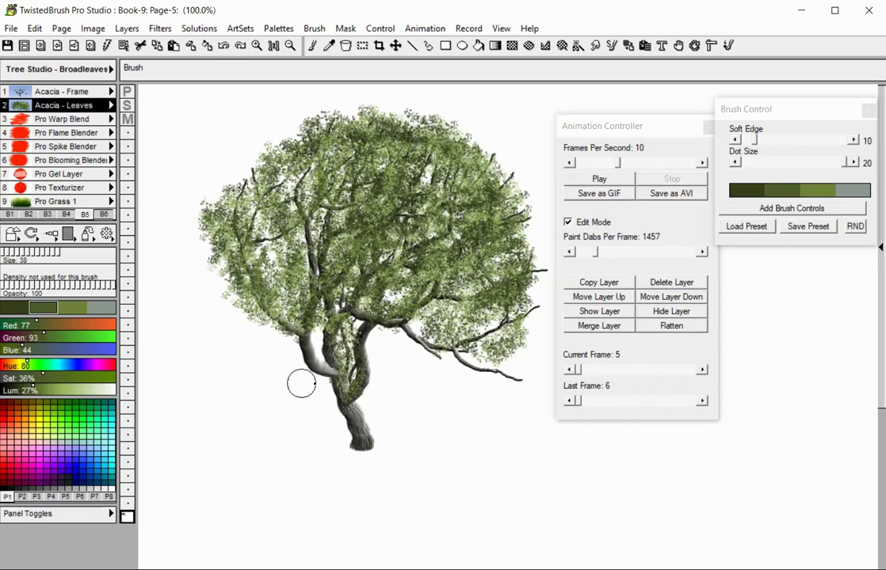
Paint Pro Grass 1 along the tree base from the left canvas edge to past the trunk.
left_click(37, 203)
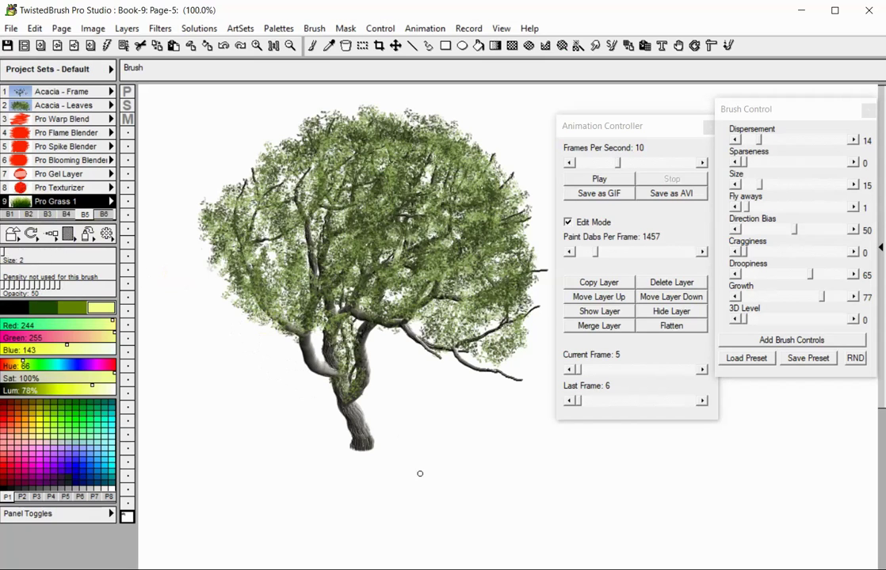
mouse_move(375, 456)
left_mouse_down()
mouse_move(386, 468)
mouse_move(405, 439)
mouse_move(538, 442)
left_mouse_up()
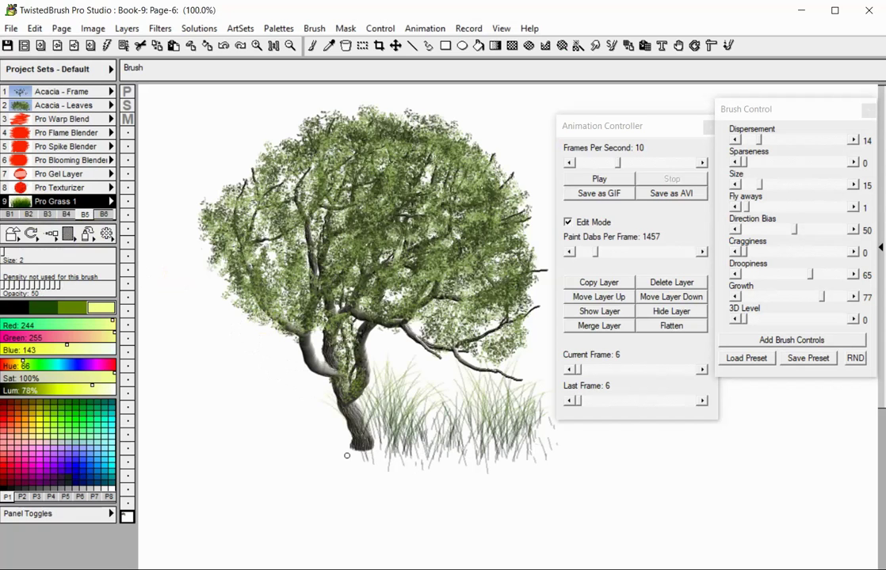
mouse_move(345, 450)
left_mouse_down()
mouse_move(297, 434)
mouse_move(254, 442)
mouse_move(197, 434)
left_mouse_up()
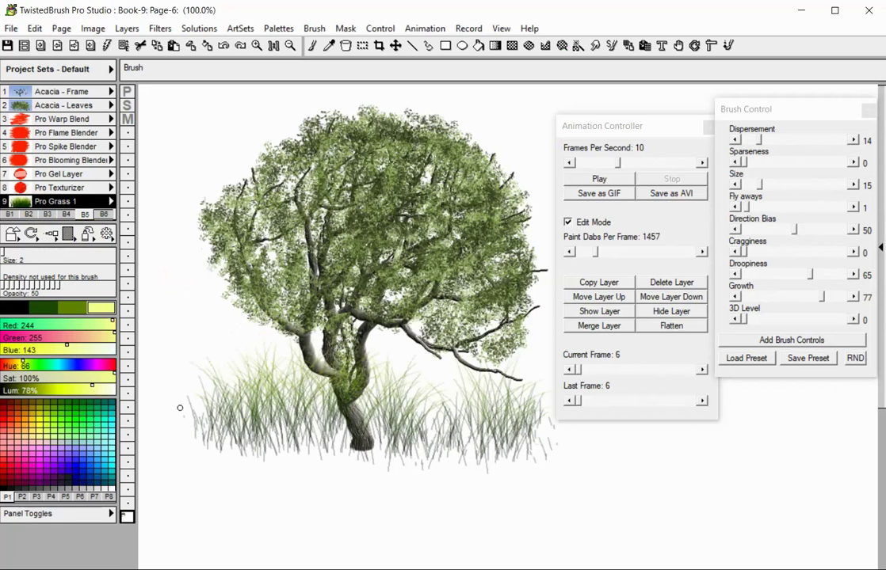
mouse_move(155, 372)
left_mouse_down()
mouse_move(151, 332)
mouse_move(163, 389)
left_mouse_up()
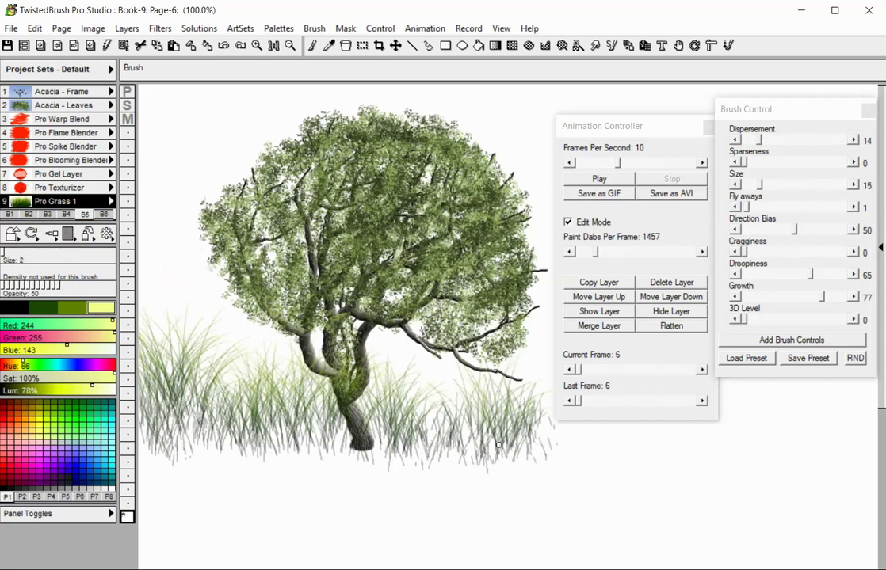
left_click_drag(420, 444, 668, 435)
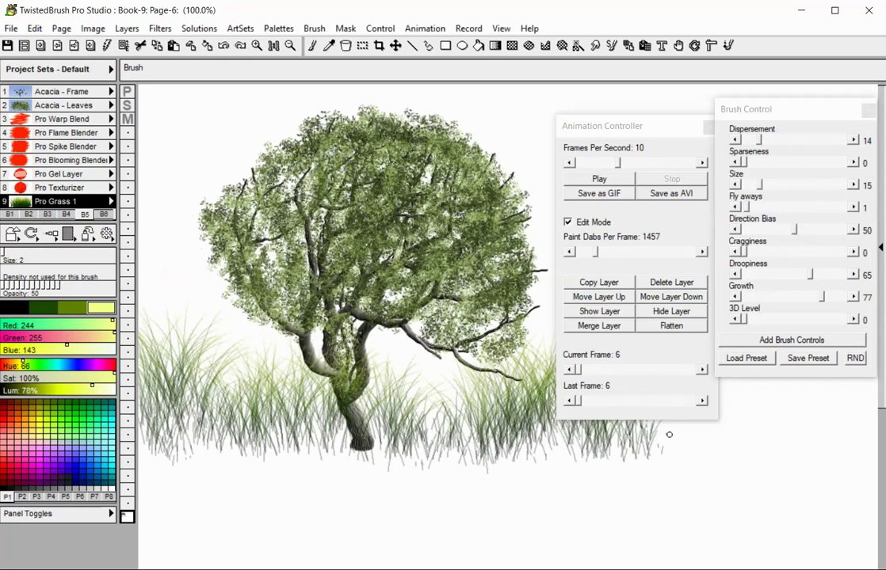
left_click(26, 48)
Open page1 through page4 in turn to view the tree's early growth stages.
left_click(464, 247)
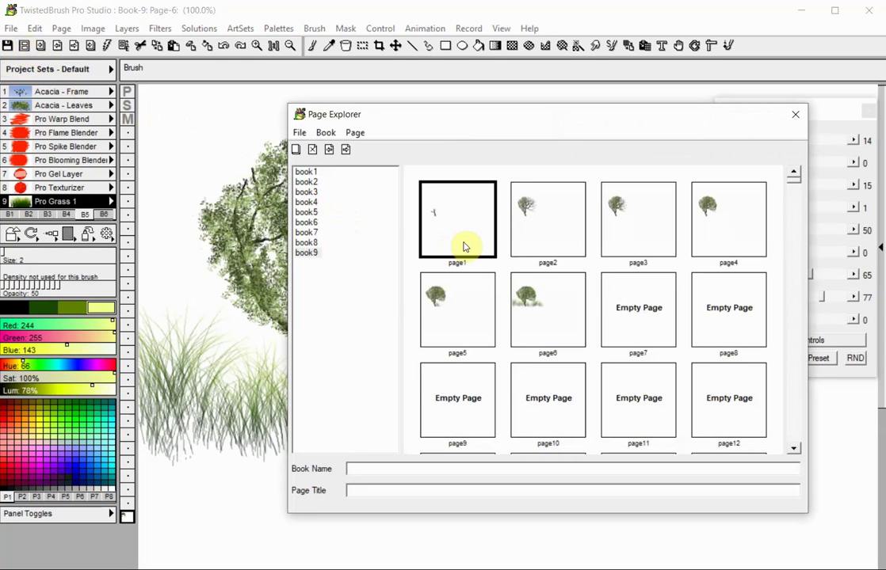
double_click(486, 240)
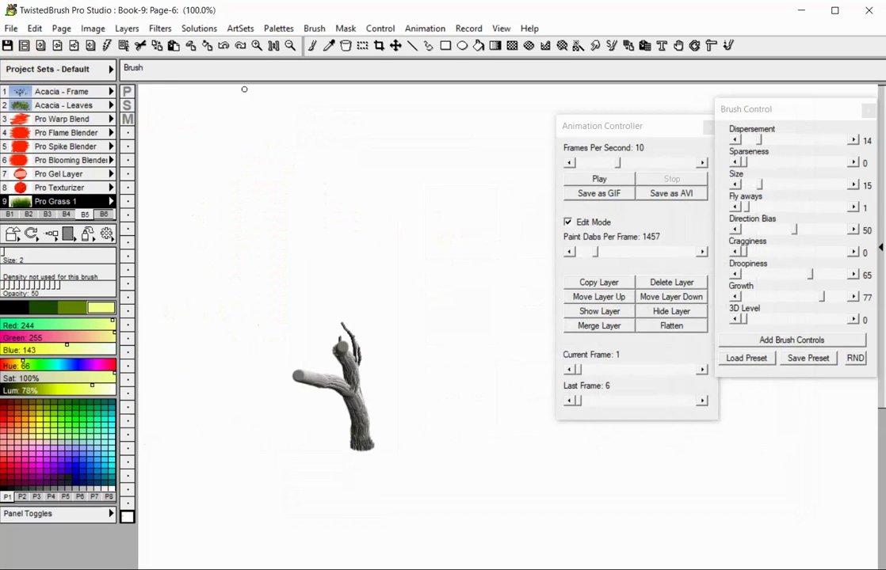
left_click(26, 46)
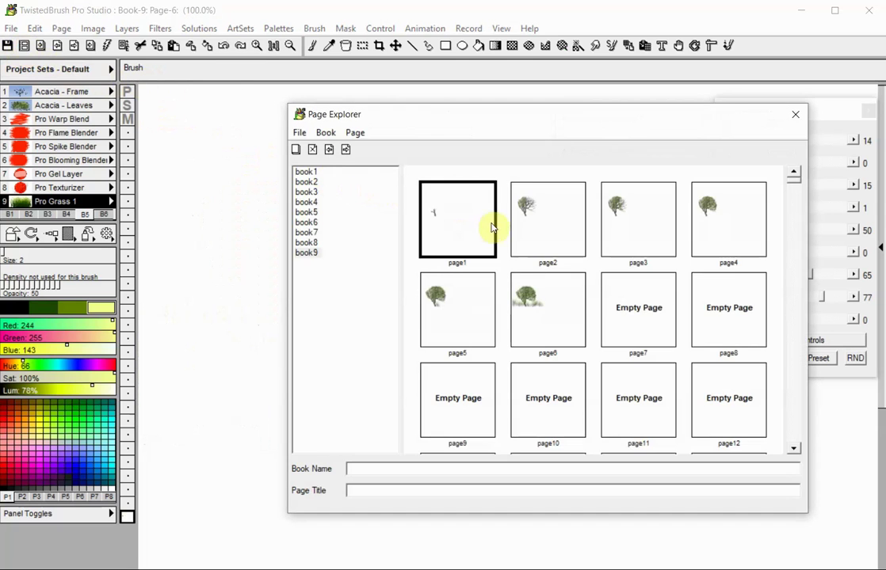
double_click(541, 224)
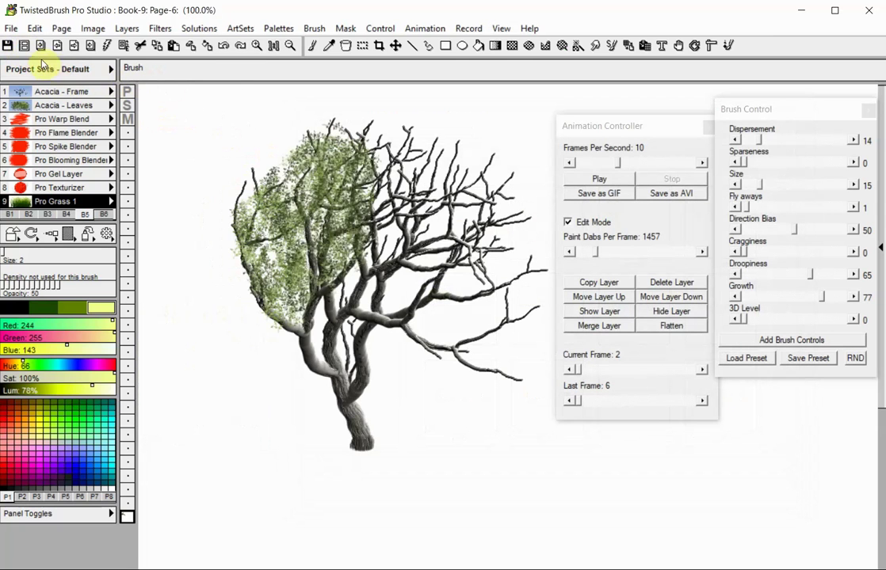
left_click(26, 46)
double_click(640, 233)
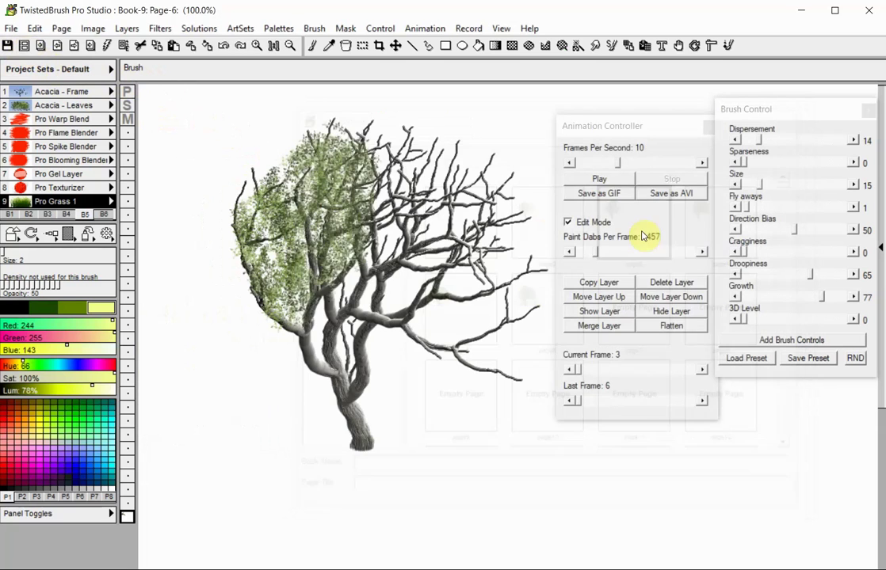
left_click(24, 46)
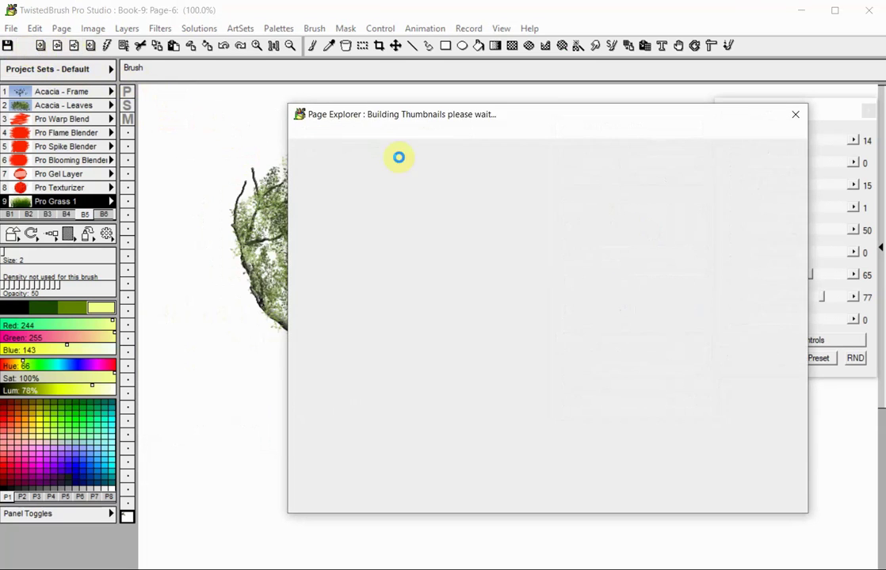
double_click(705, 227)
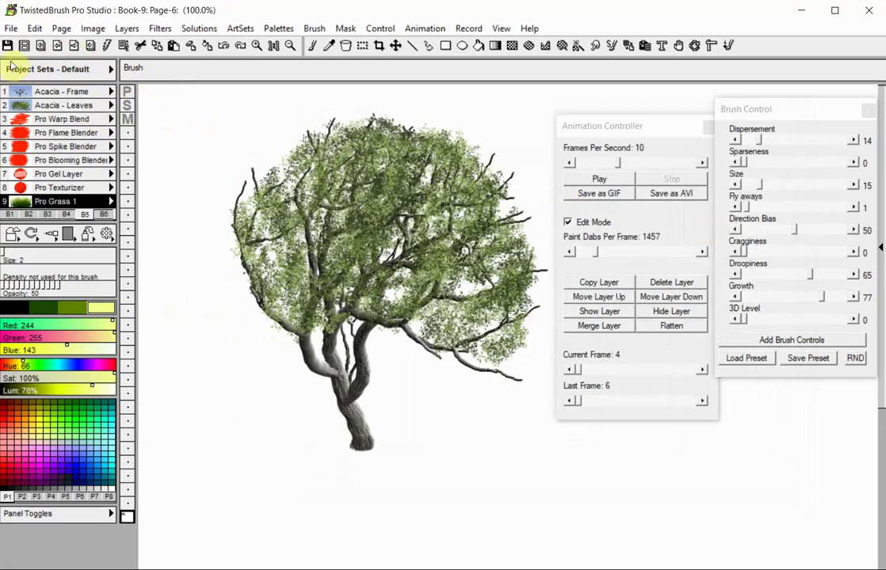
Open page5 and the finished page6, then step the Current Frame back to frame 1.
left_click(25, 46)
left_click(466, 313)
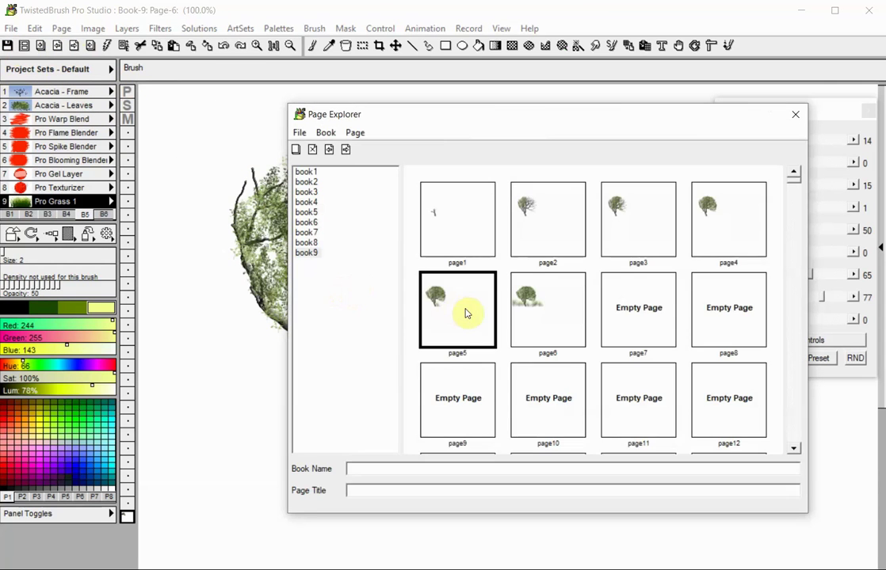
double_click(466, 314)
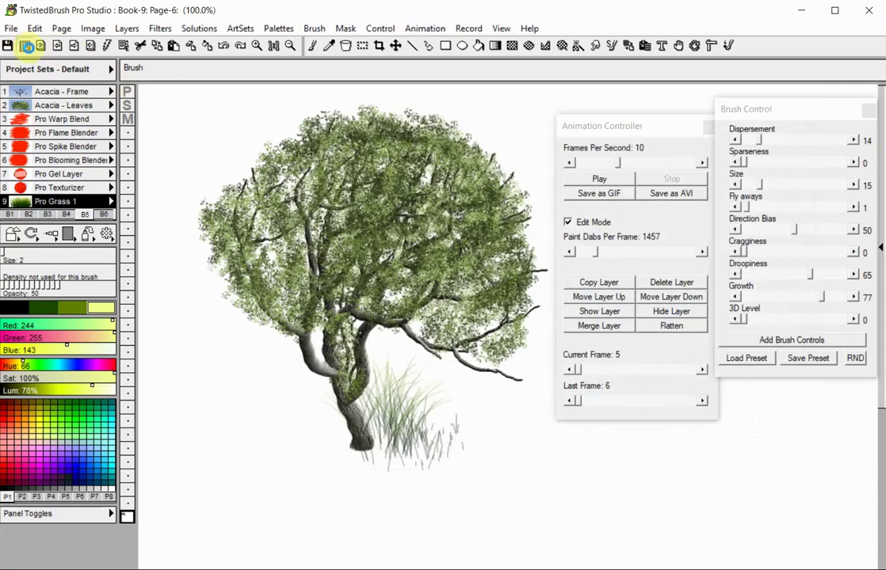
left_click(25, 46)
left_click(539, 314)
double_click(540, 314)
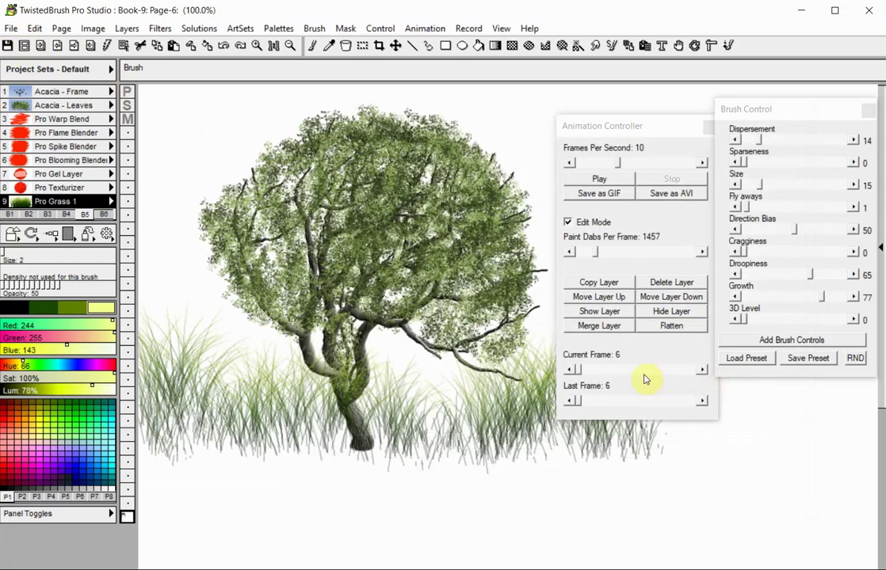
double_click(570, 372)
double_click(570, 371)
left_click(570, 372)
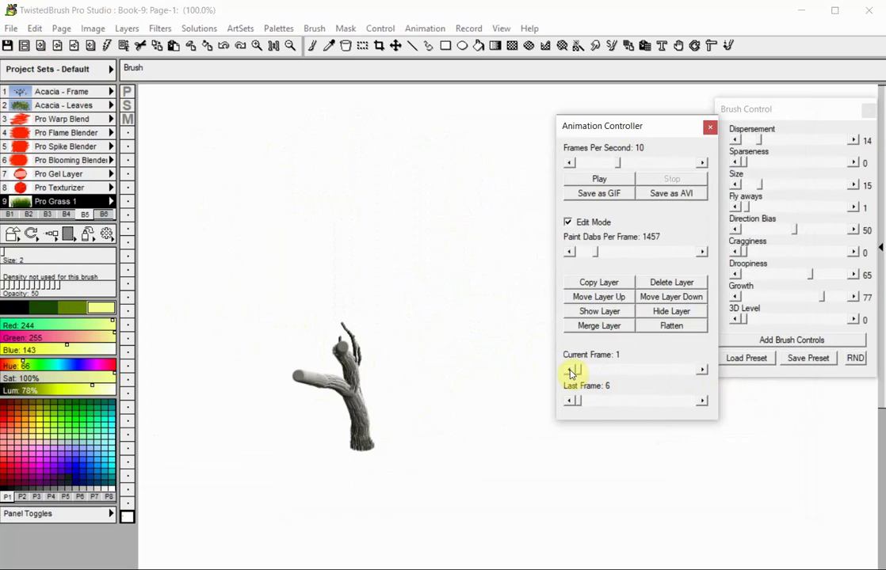
Play the six-frame animation, step the Current Frame back, and hide the painted layer.
left_click(598, 181)
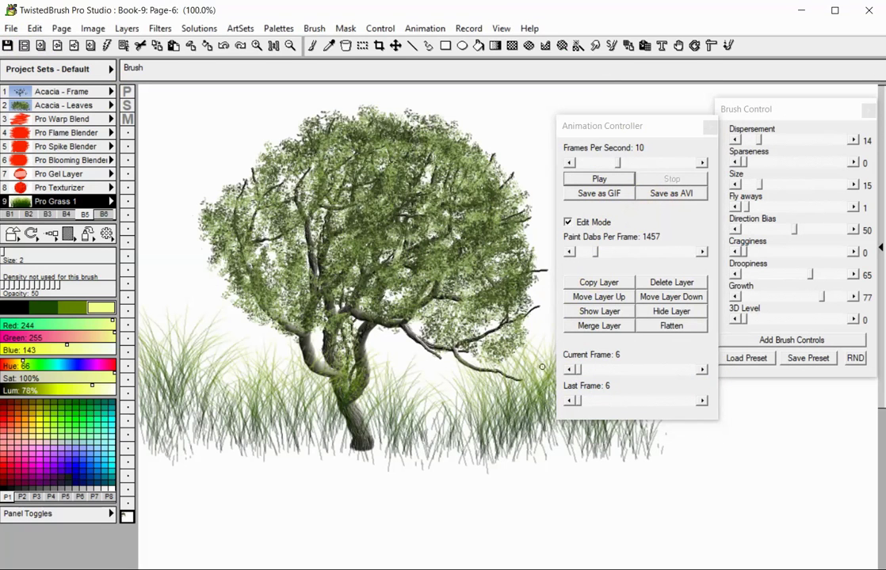
double_click(571, 370)
left_click(570, 370)
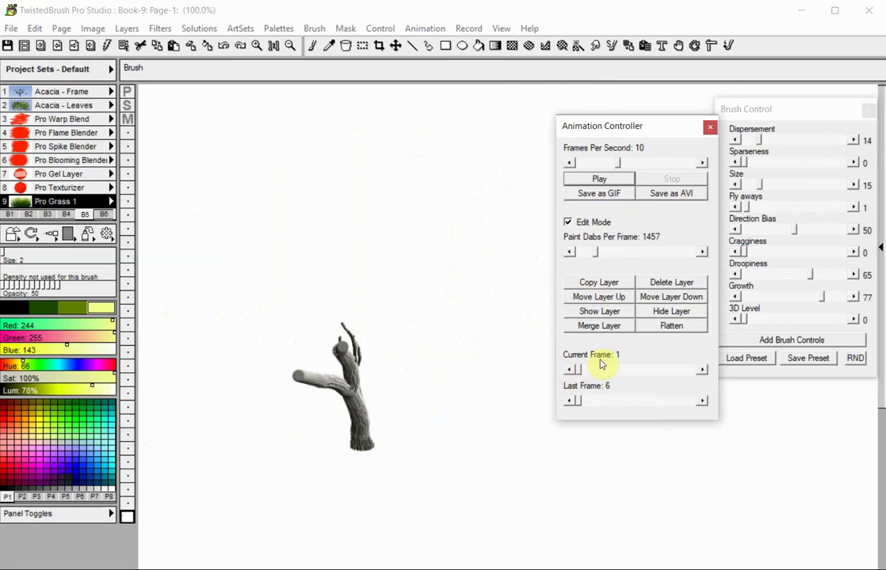
left_click(647, 316)
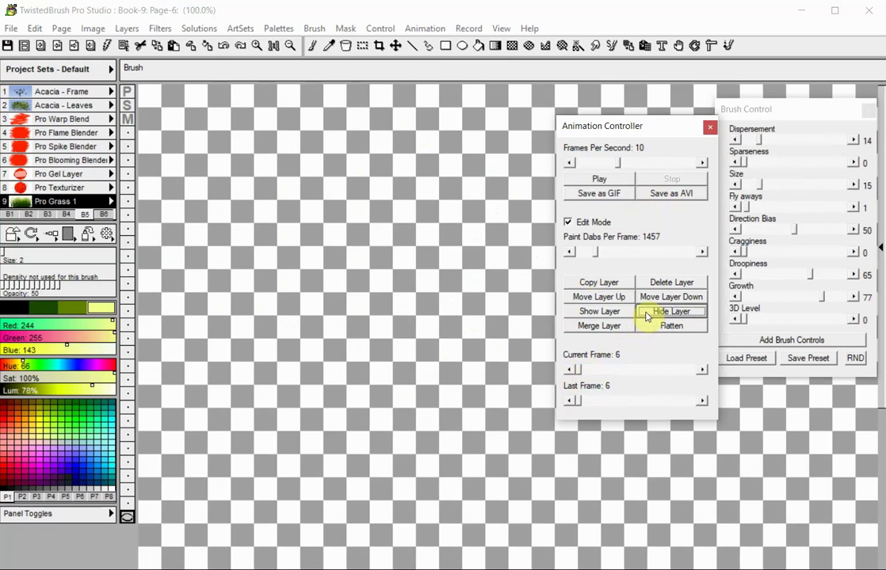
Reopen Page Explorer to view book9's page1–page6 thumbnails.
left_click(24, 45)
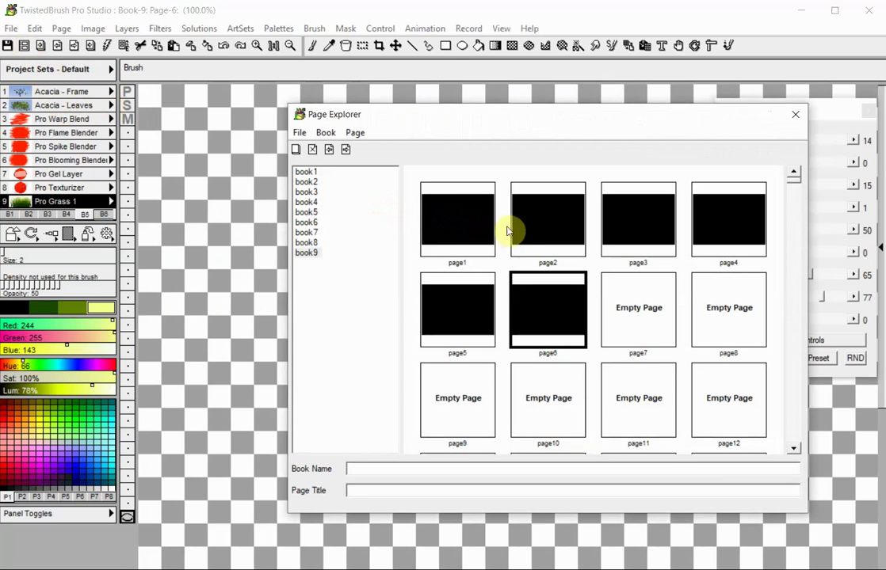